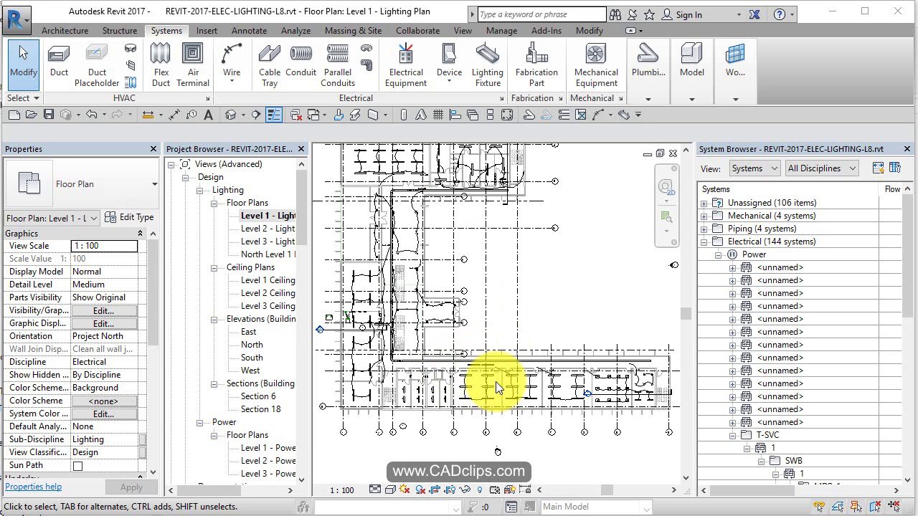
- Begin placing lighting fixtures using the M_Sconce Light - Flat Round 60W - 277V type with an elevation of 1800
scroll(472, 388, up, 5)
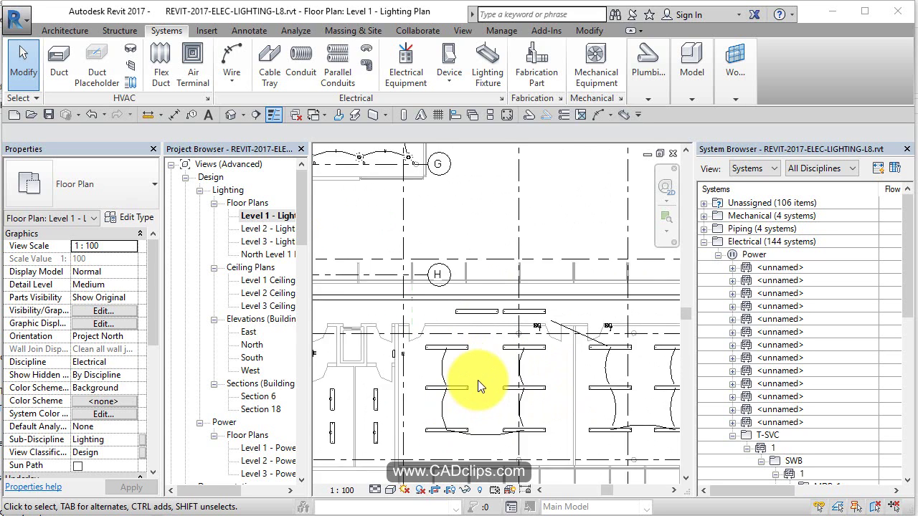
scroll(477, 381, up, 2)
scroll(416, 317, up, 3)
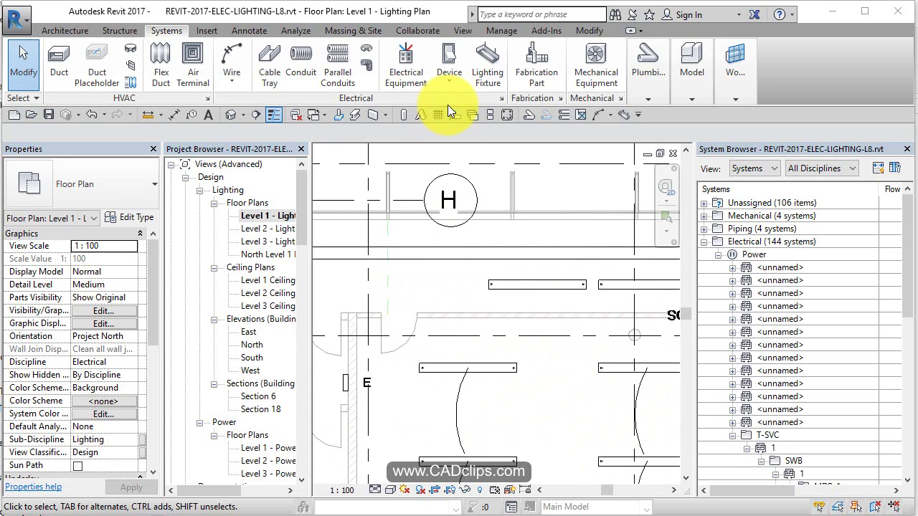
click(625, 114)
click(141, 195)
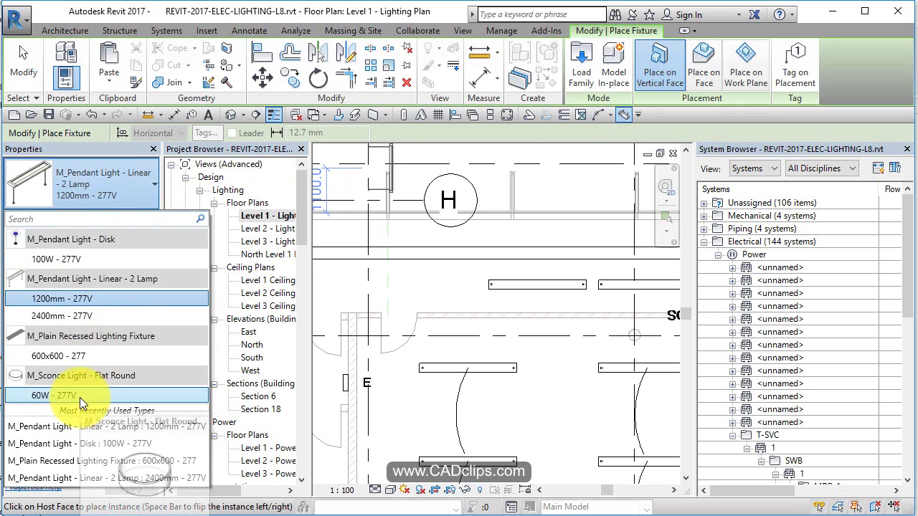
click(80, 398)
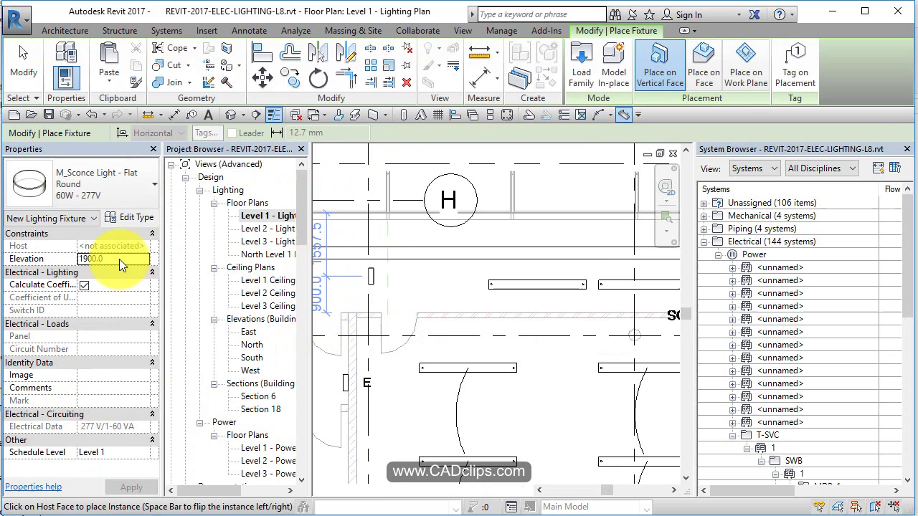
text(18)
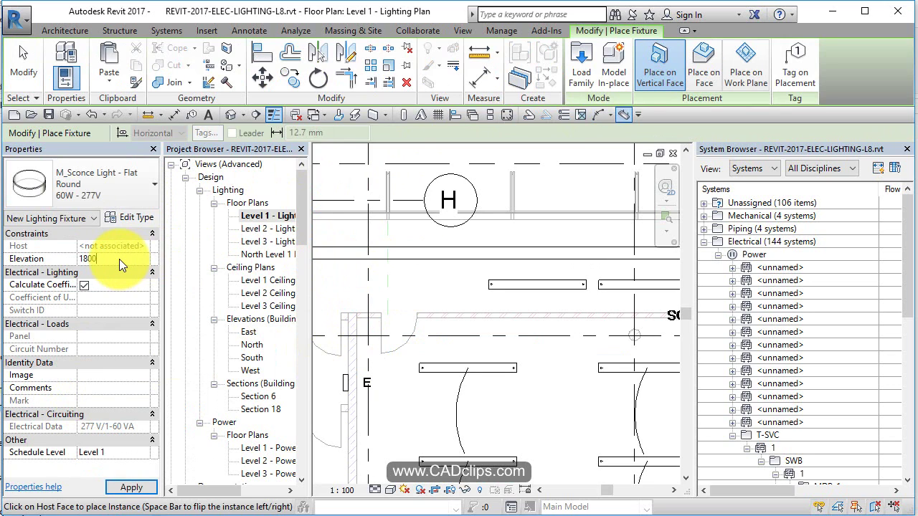
key(Return)
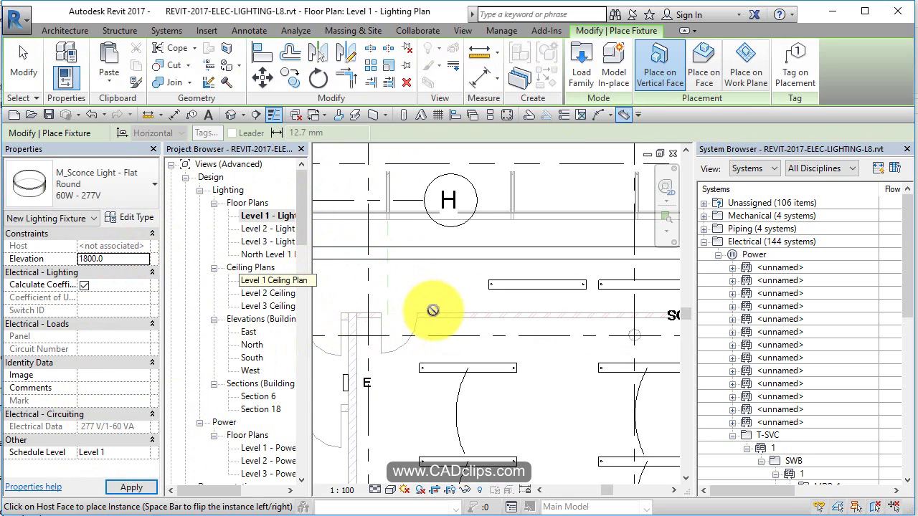
- Place two sconces on the corridor wall near grid H, one beside the first room's door and one between the paired doors
click(445, 311)
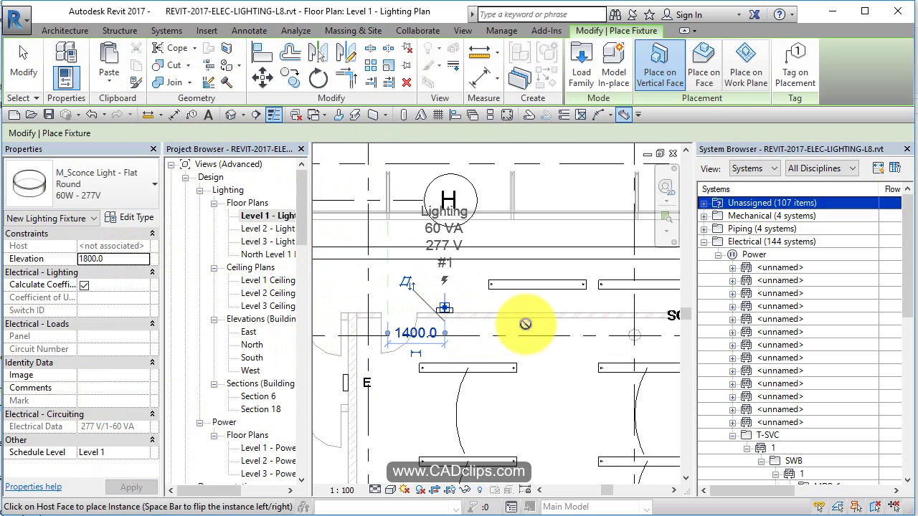
scroll(561, 320, down, 1)
scroll(560, 321, down, 1)
middle_drag(554, 328, 383, 307)
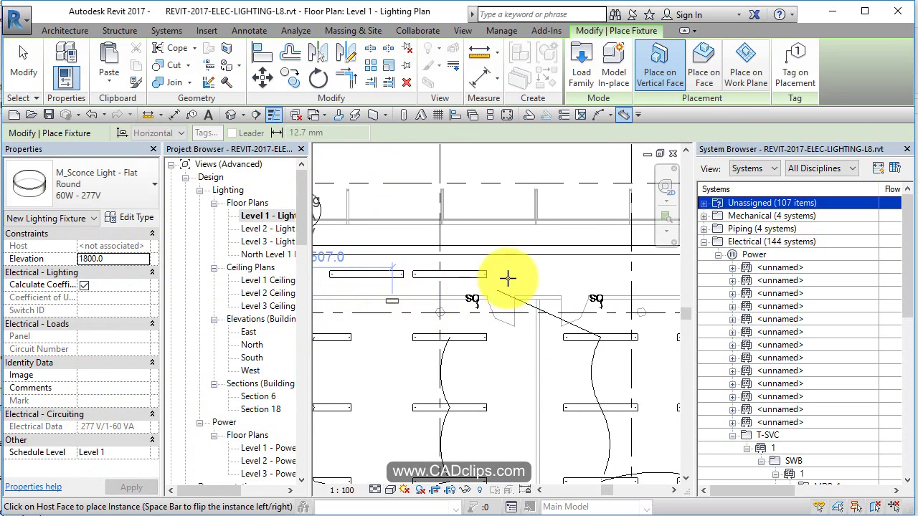
click(538, 294)
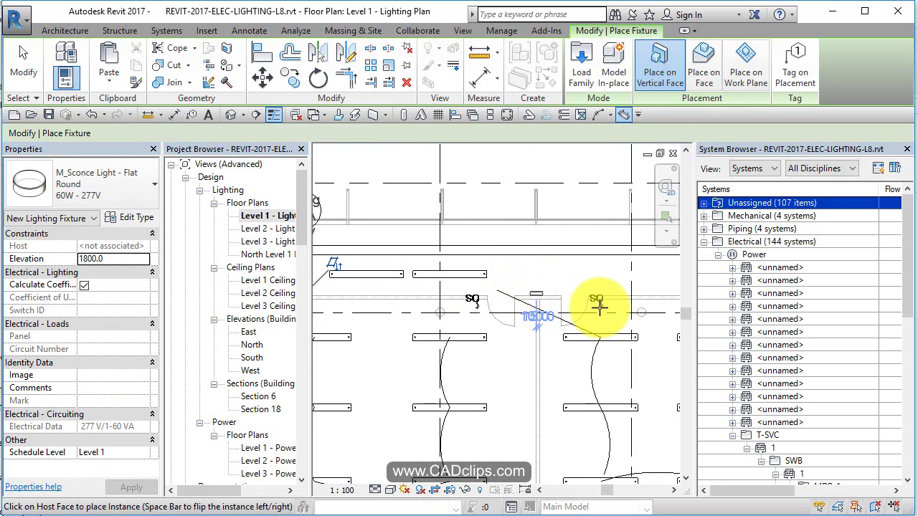
middle_drag(652, 308, 496, 285)
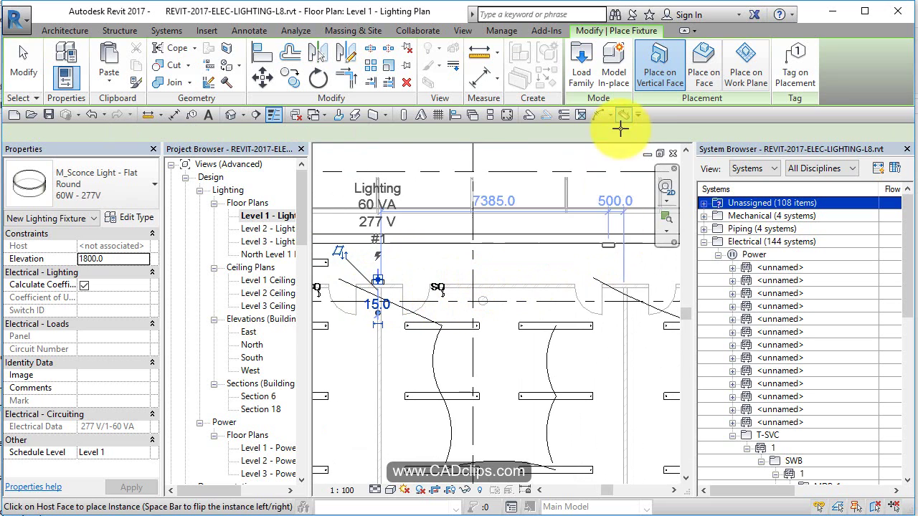
- Place two more sconces further along the corridor wall, hosted on its vertical face
click(646, 79)
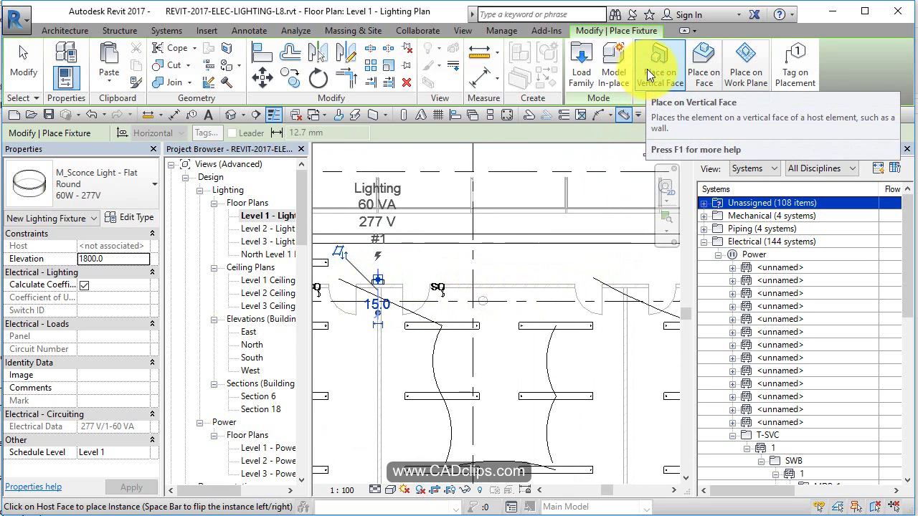
click(744, 72)
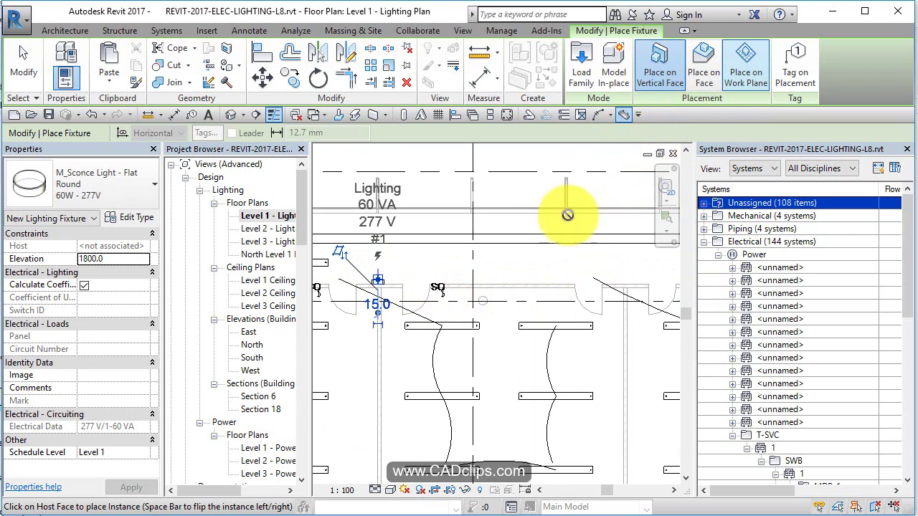
mouse_move(543, 277)
middle_down()
mouse_move(473, 293)
mouse_move(440, 286)
middle_up()
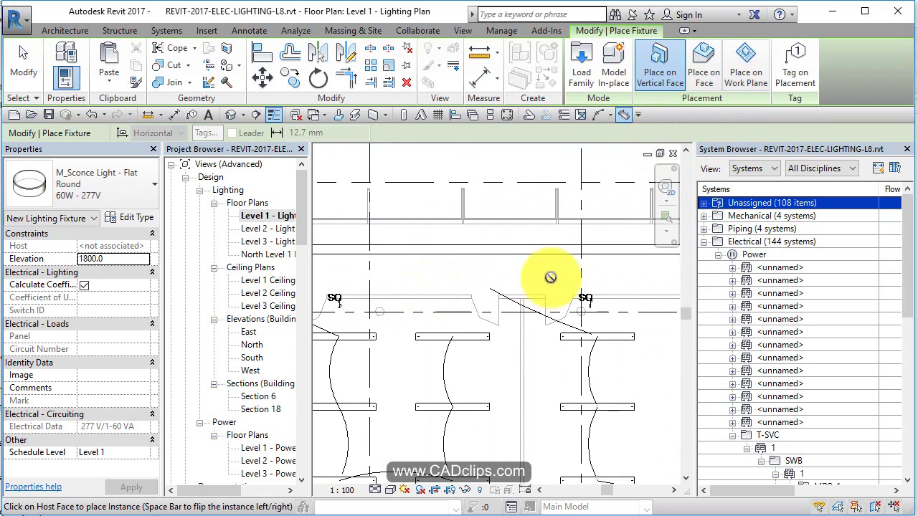
click(522, 292)
middle_drag(592, 312, 353, 300)
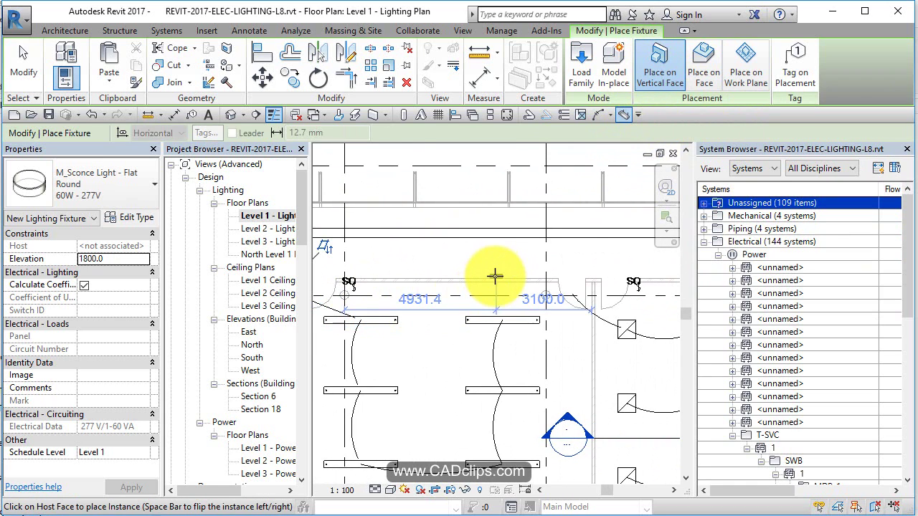
click(495, 274)
middle_drag(516, 317, 389, 286)
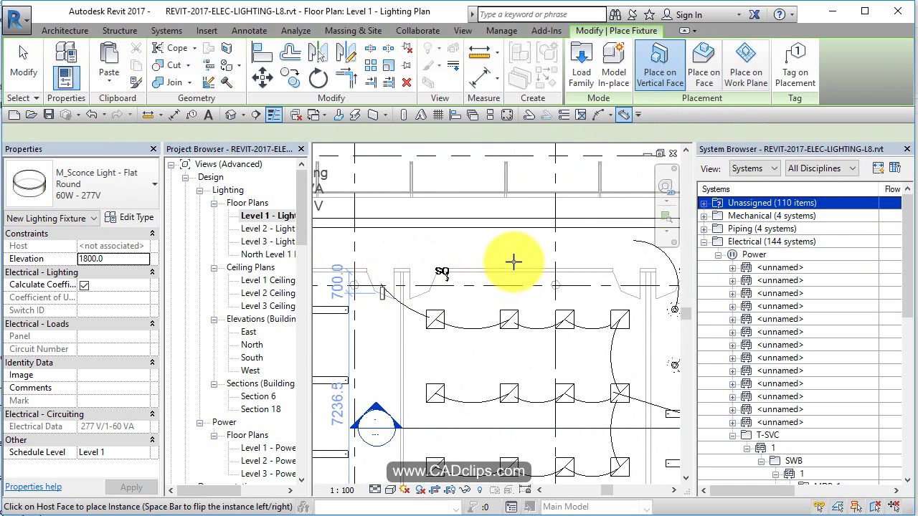
- Place the remaining sconces on the corridor wall up to the stair and on the stair wall, and end fixture placement
middle_drag(574, 299, 399, 304)
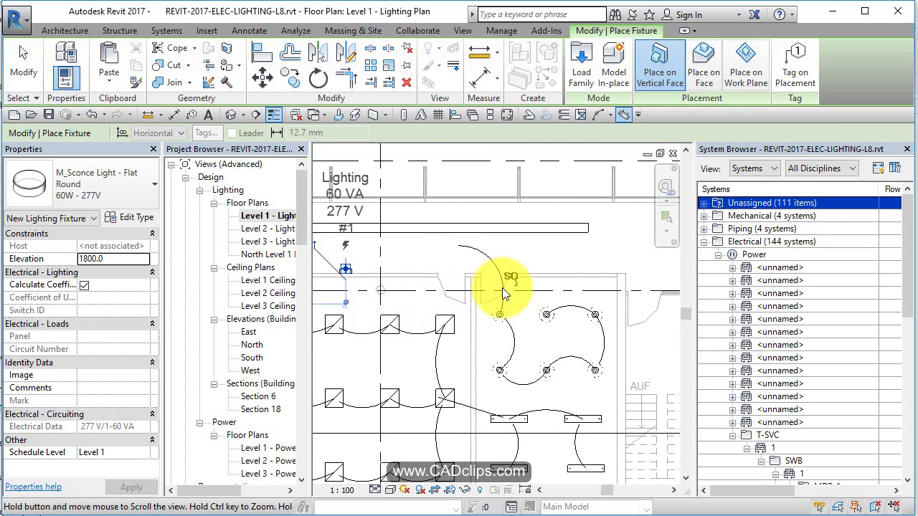
click(563, 268)
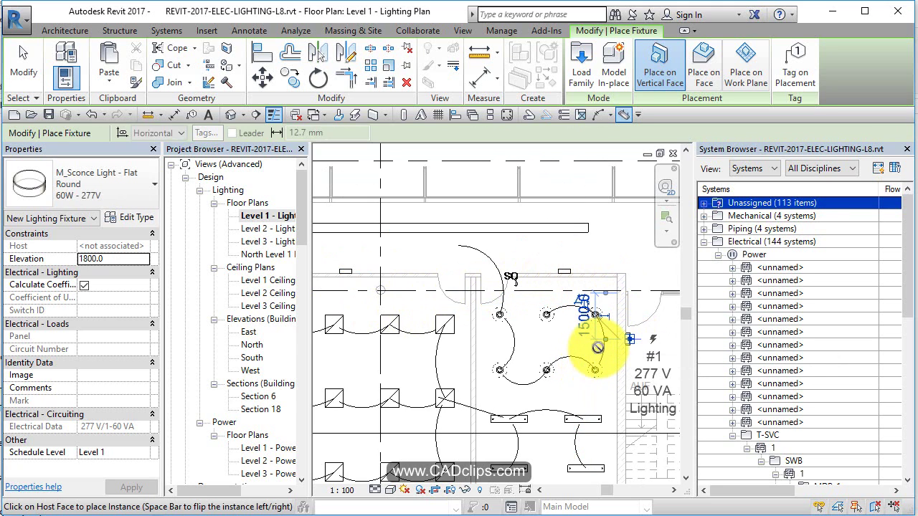
click(655, 360)
key(Escape)
key(Escape)
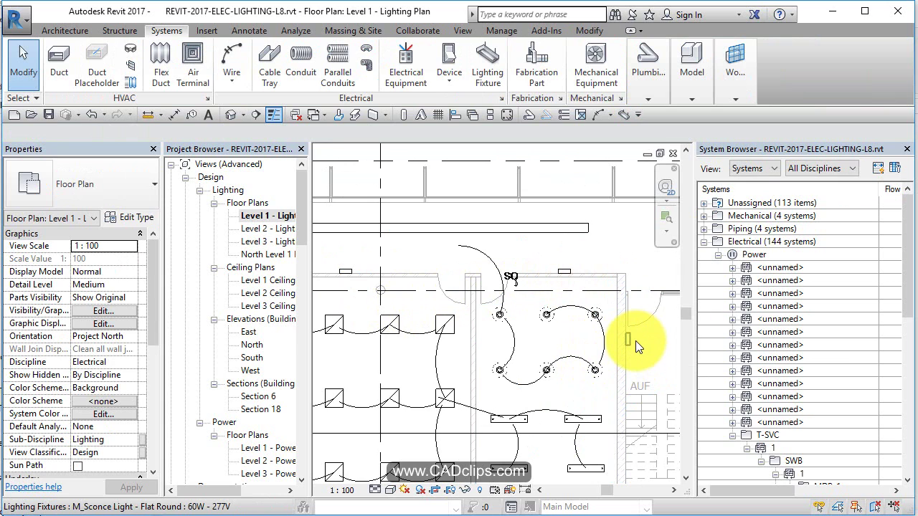
- Select the sconce on the stair wall together with the three nearest corridor sconces, keeping the corridor space out of the selection
click(633, 341)
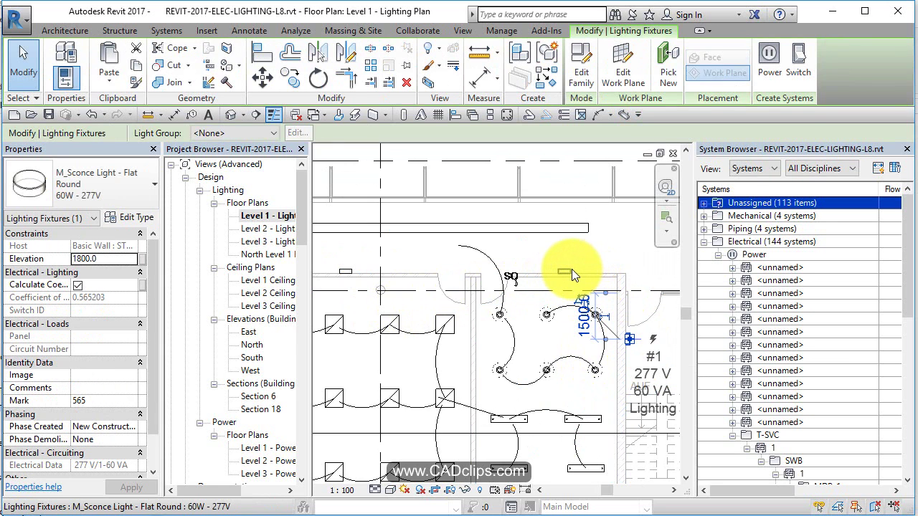
middle_drag(397, 319, 614, 347)
scroll(615, 347, down, 2)
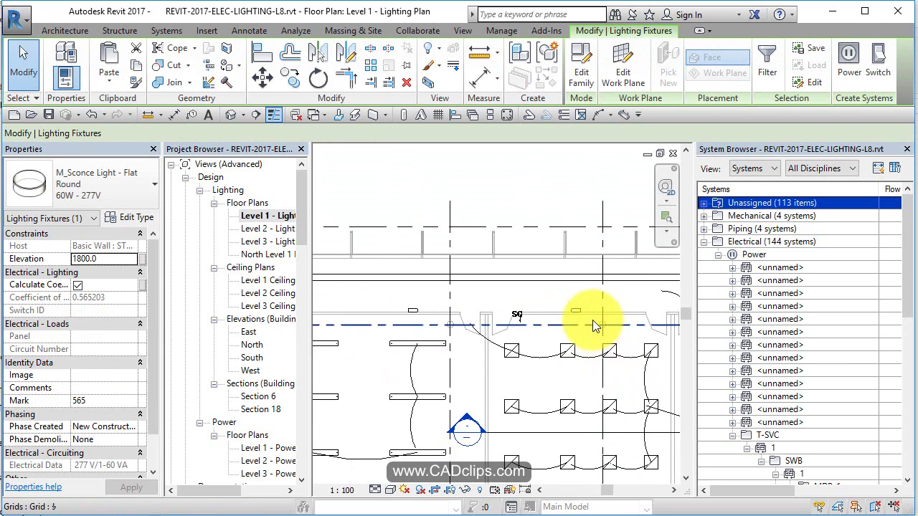
ctrl+click(579, 310)
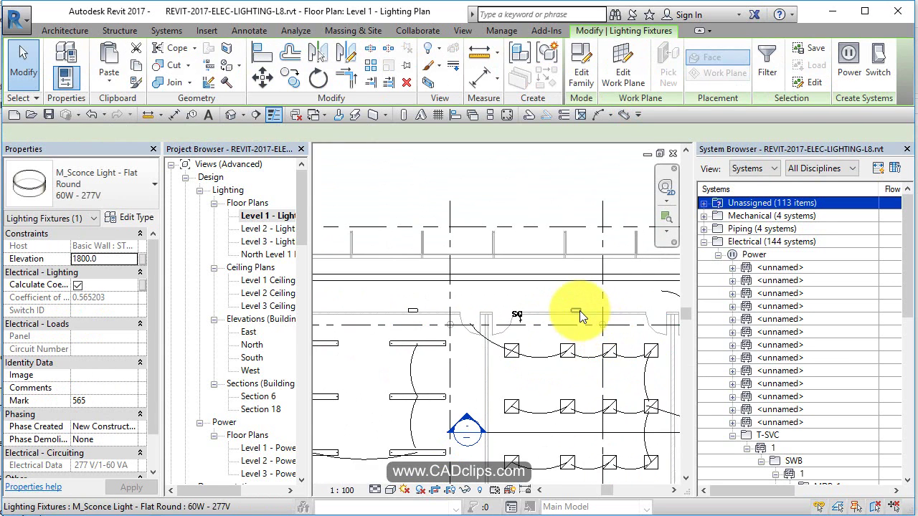
ctrl+click(415, 310)
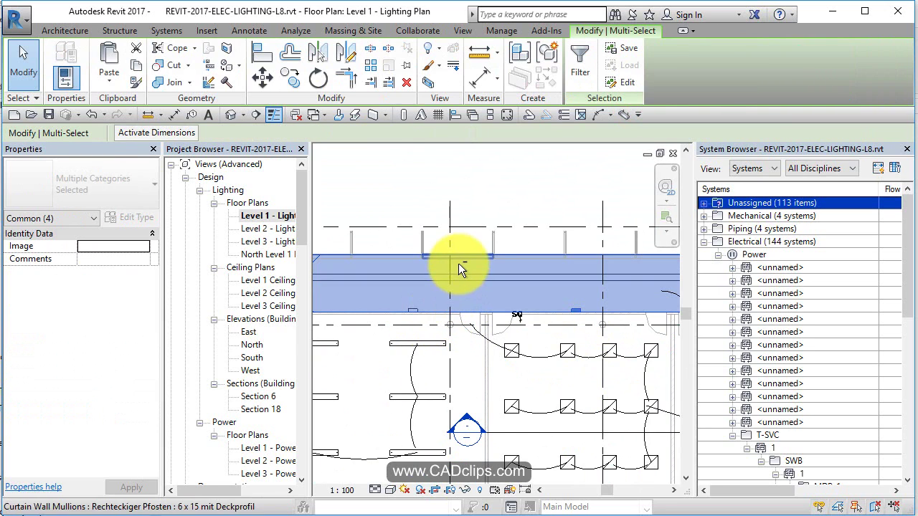
shift+click(432, 311)
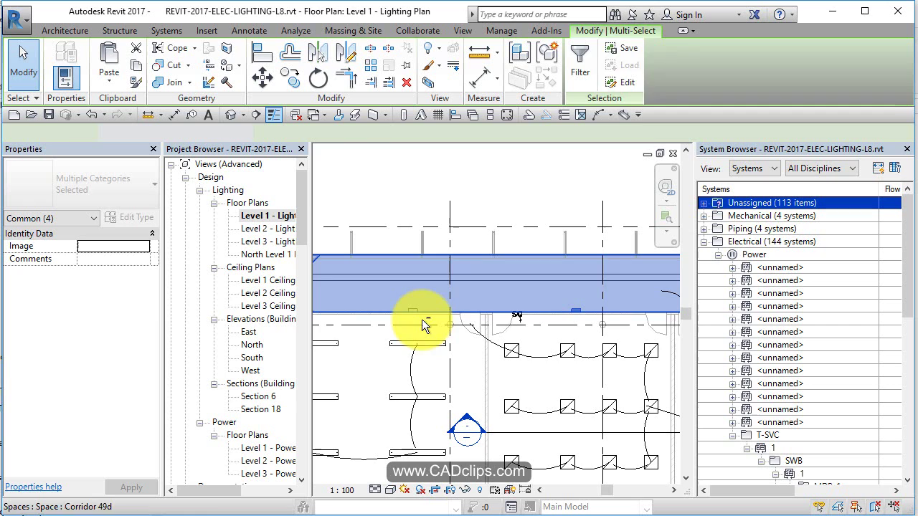
shift+click(422, 319)
- Add the other three corridor wall sconces, back to the one beside the first room's door, to the selection
middle_drag(389, 327, 606, 338)
ctrl+click(510, 336)
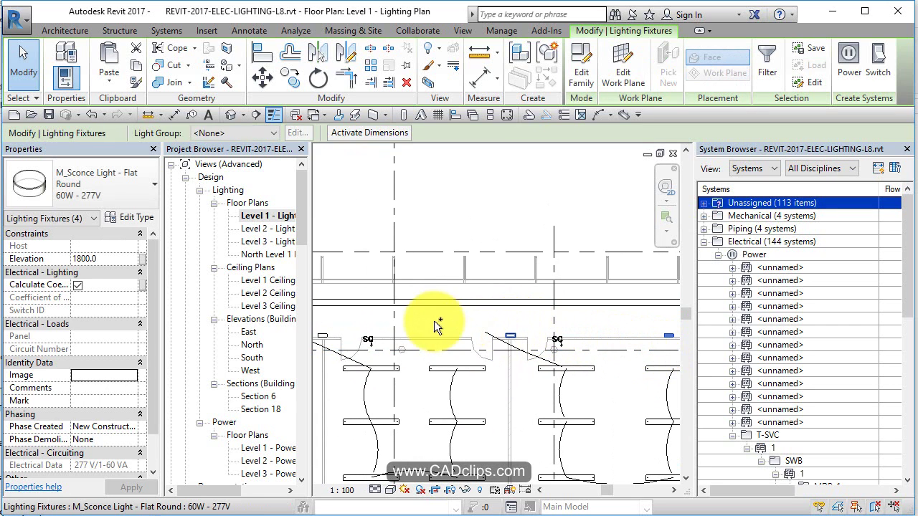
middle_drag(457, 324, 659, 300)
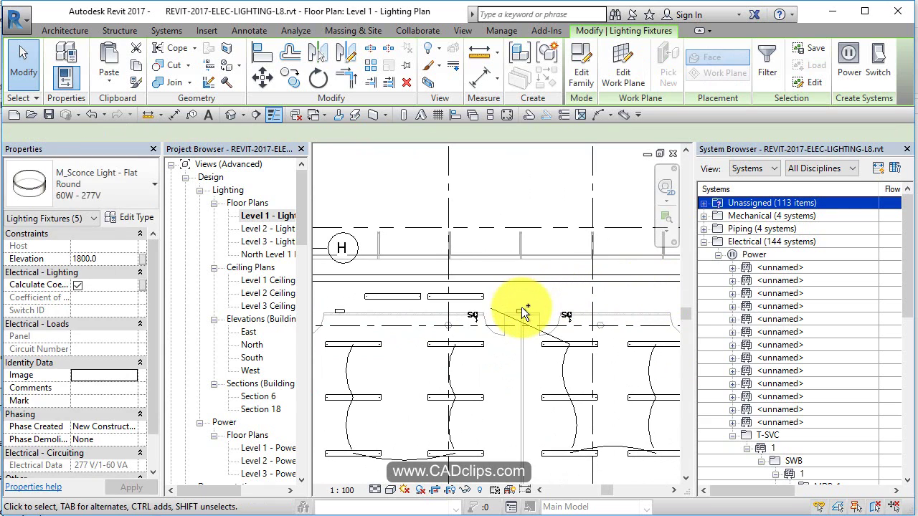
ctrl+click(521, 307)
middle_drag(521, 307, 644, 300)
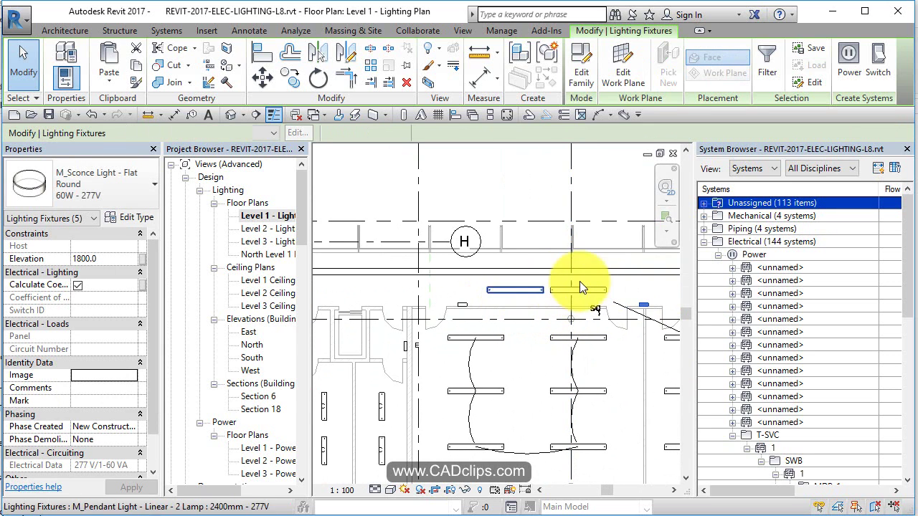
ctrl+click(466, 301)
middle_drag(440, 333, 388, 319)
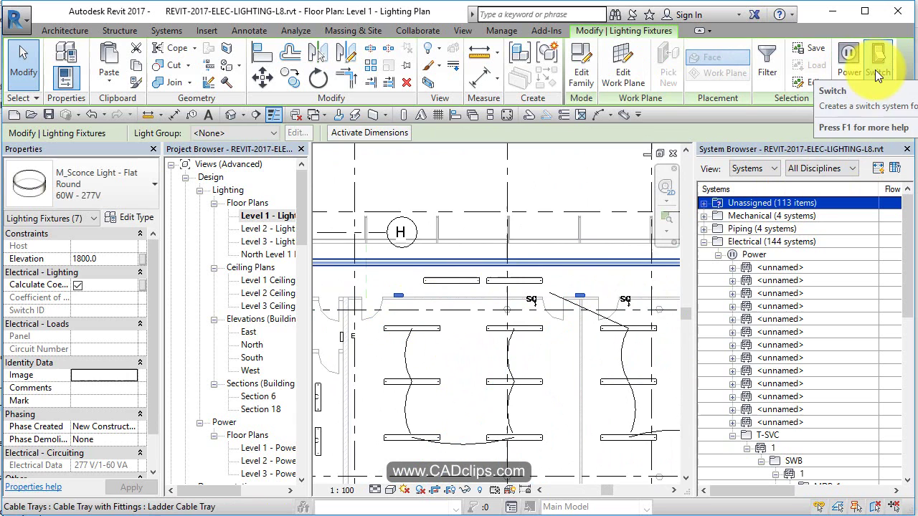
- Create a power circuit on panel LP-1B from the seven selected sconces and convert it to arc wires
click(849, 61)
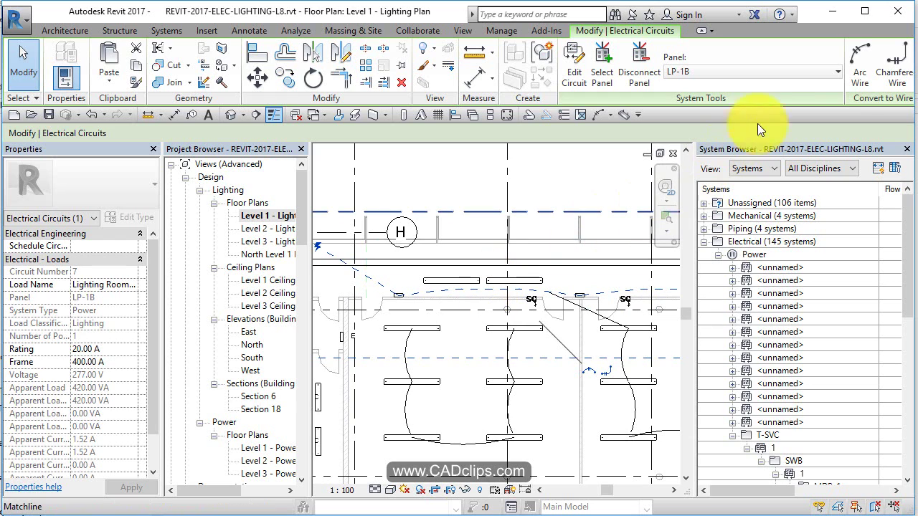
click(860, 74)
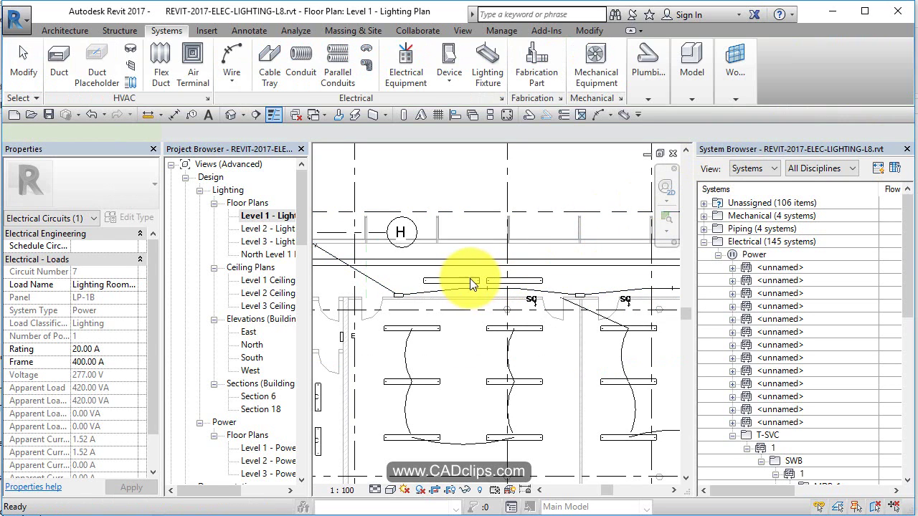
click(454, 294)
middle_drag(454, 294, 478, 305)
scroll(479, 300, up, 3)
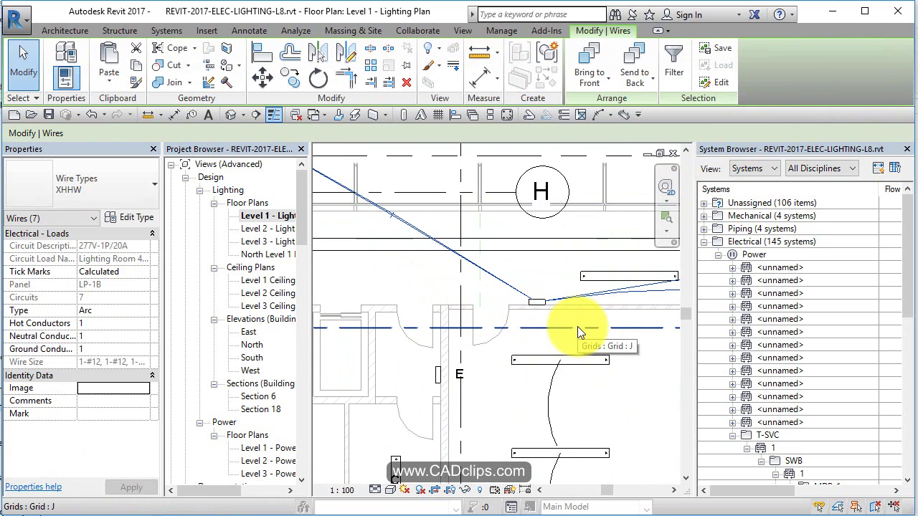
key(Escape)
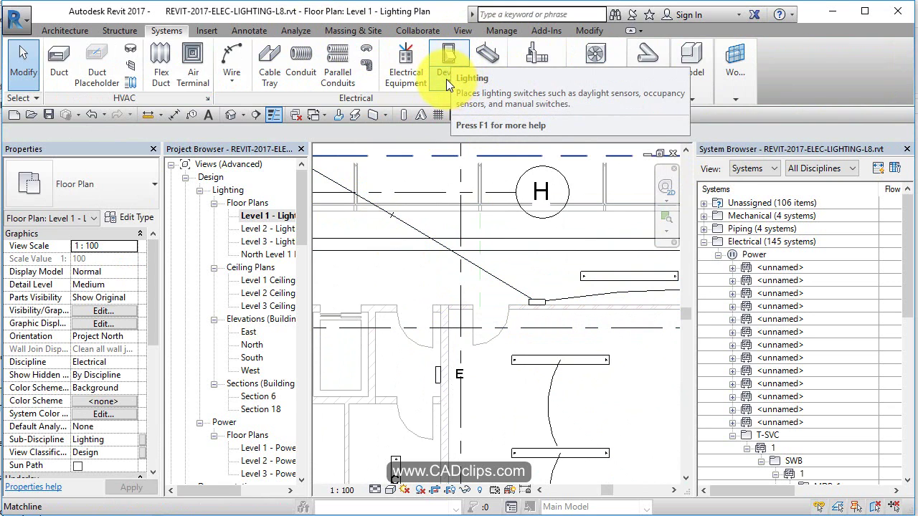
- Place an M_Lighting Switches Single Pole device on the corridor wall between the first room's door and the nearest sconce, and end placement
click(448, 79)
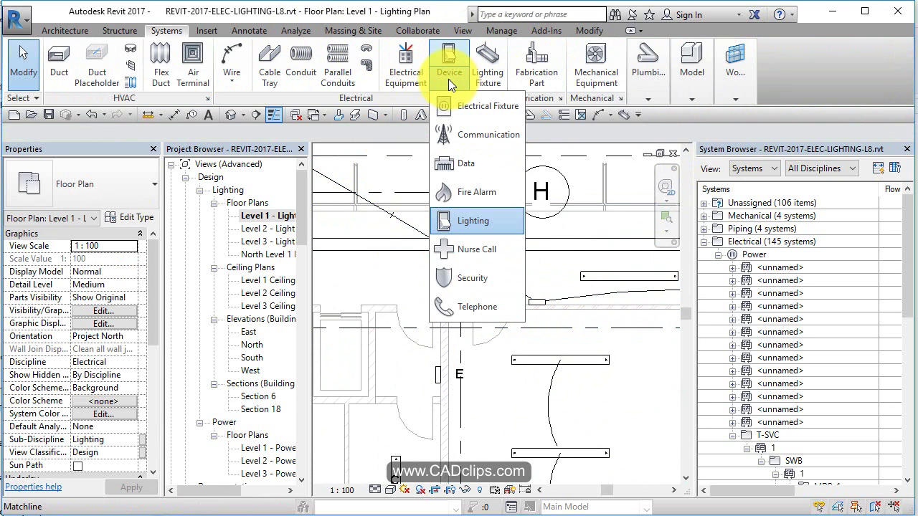
click(470, 222)
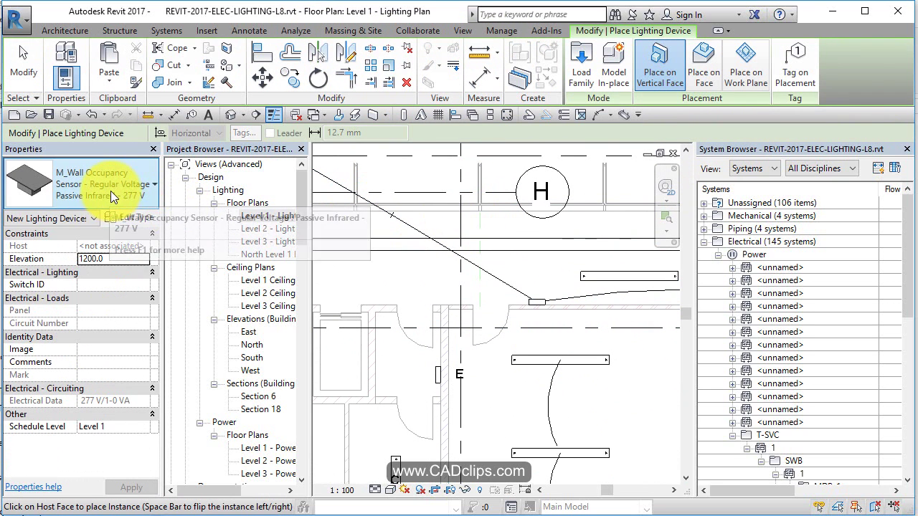
click(111, 191)
click(71, 258)
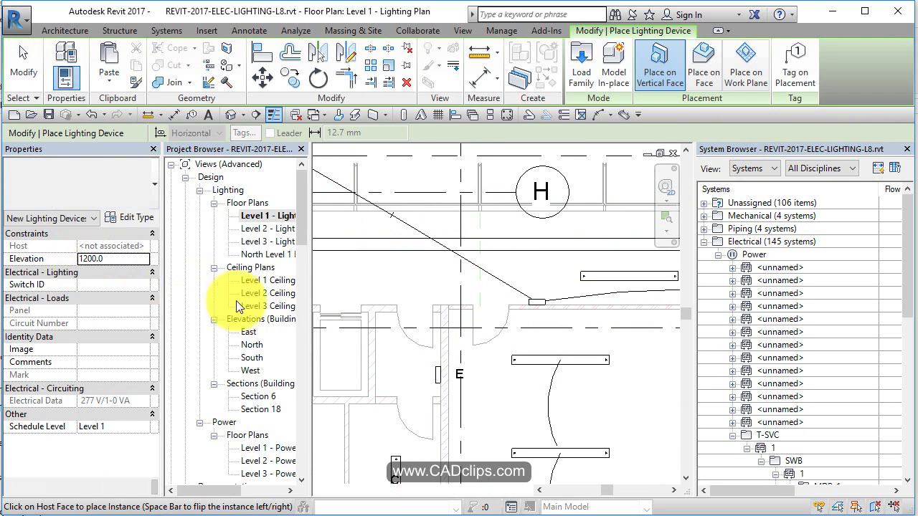
scroll(510, 301, up, 2)
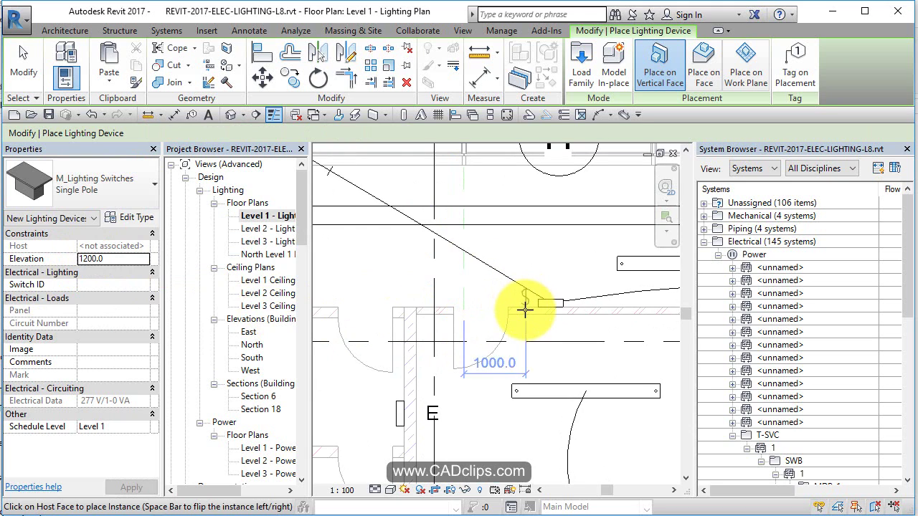
click(523, 302)
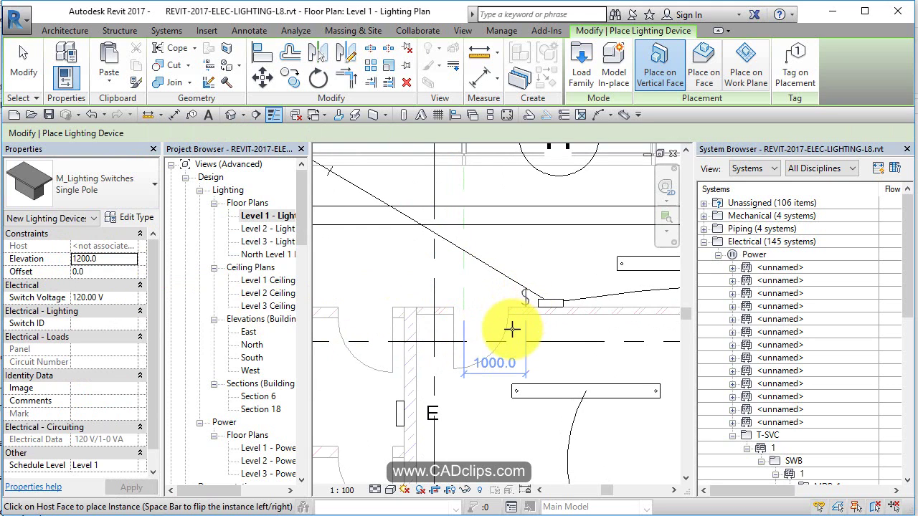
middle_drag(502, 323, 409, 336)
key(Escape)
key(Escape)
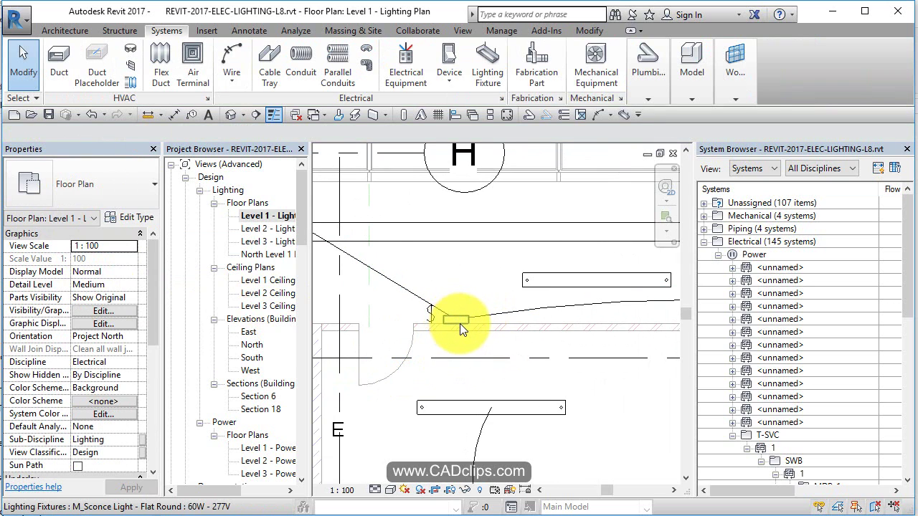
- Create a switch system from the corridor sconce beside the new switch, select the switch, and clear the selection
click(459, 323)
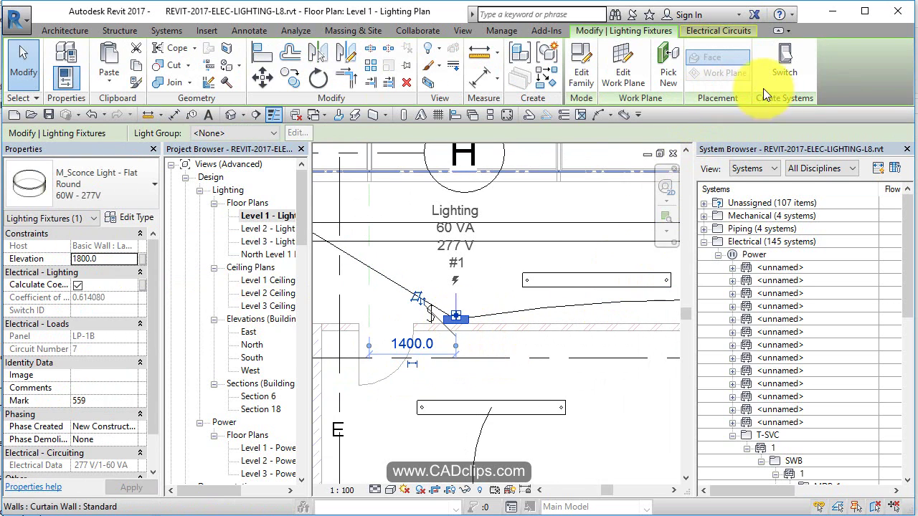
click(785, 64)
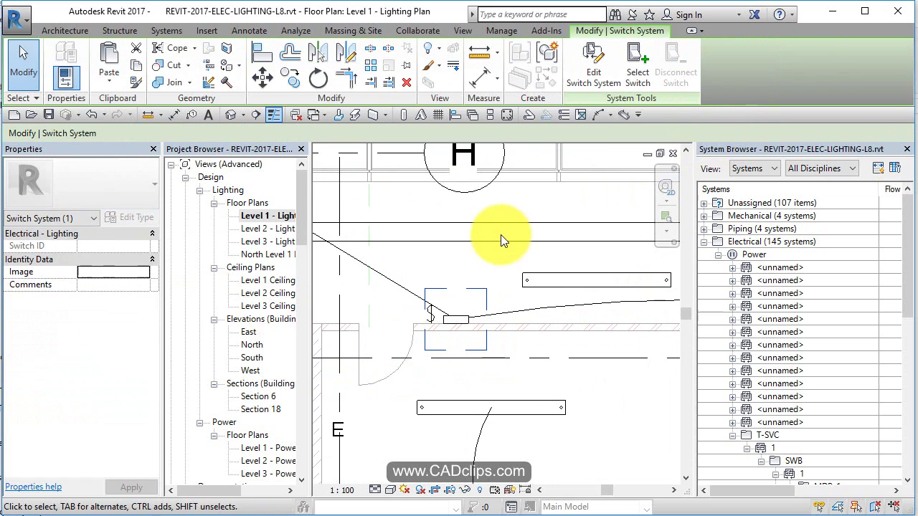
click(429, 320)
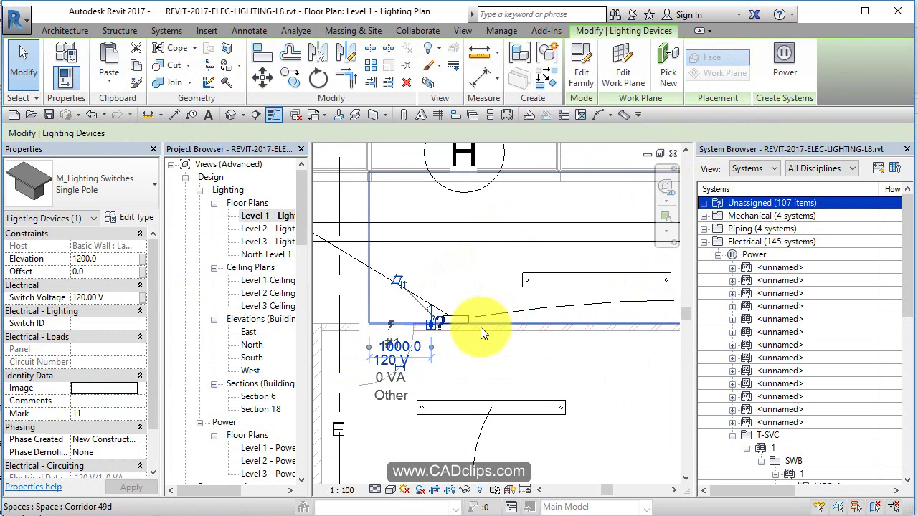
scroll(493, 308, down, 2)
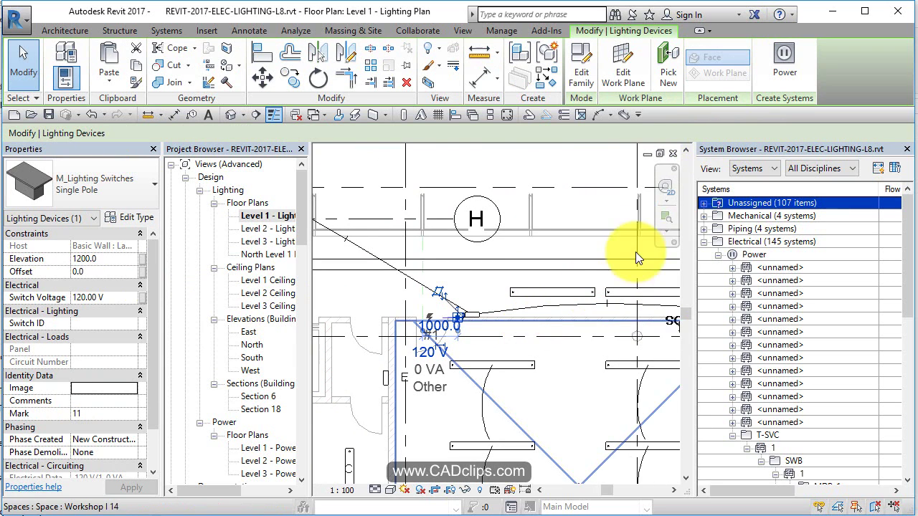
click(611, 178)
- Select the switch system of the sconce beside the switch and edit it in Add to System mode
scroll(481, 324, up, 2)
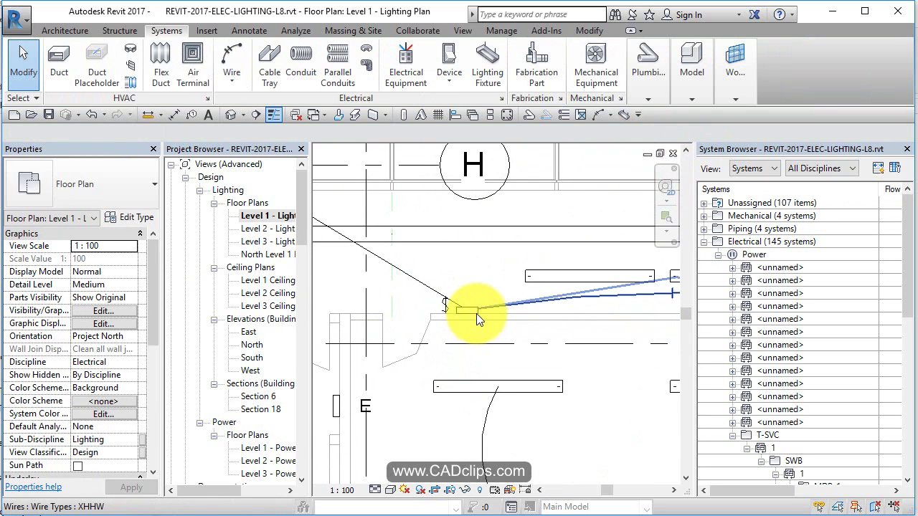
key(Tab)
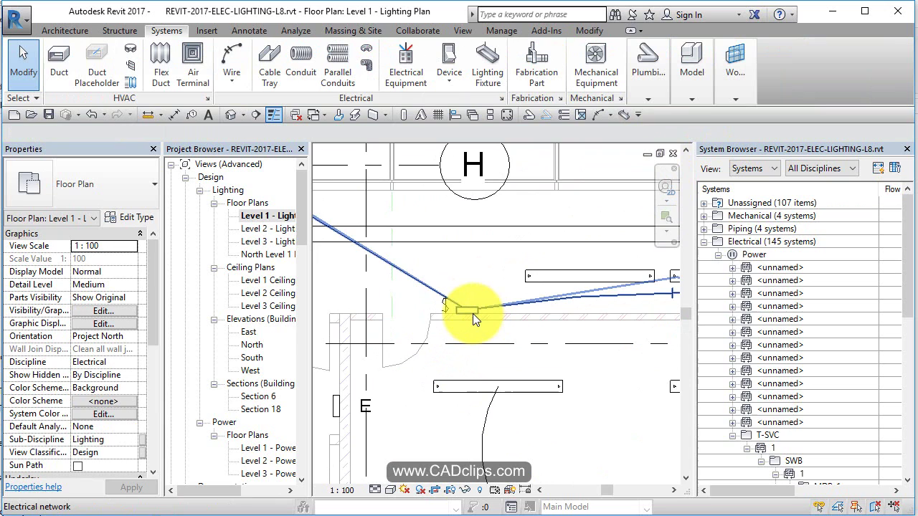
key(Tab)
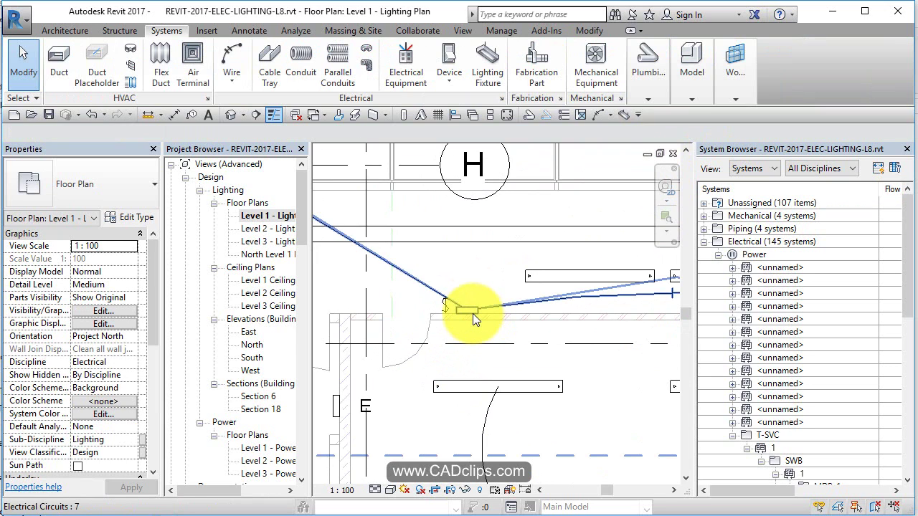
key(Tab)
click(473, 314)
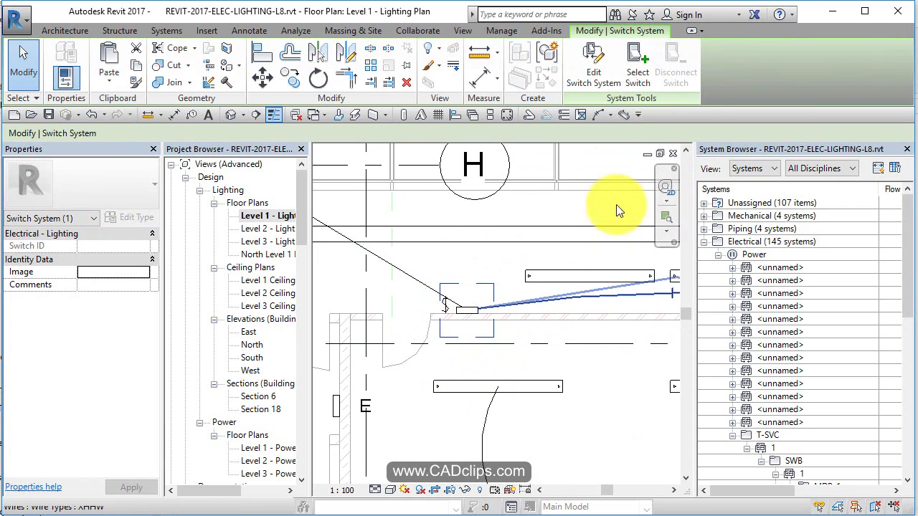
click(600, 78)
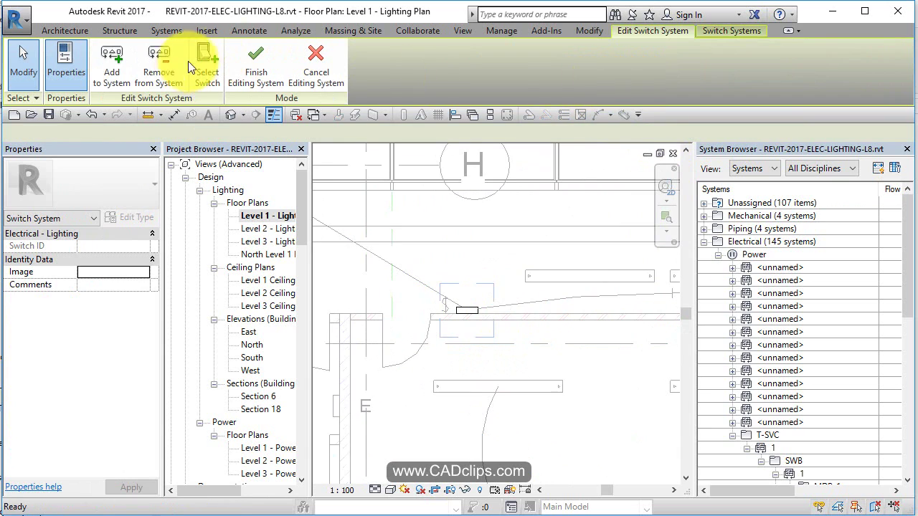
click(117, 81)
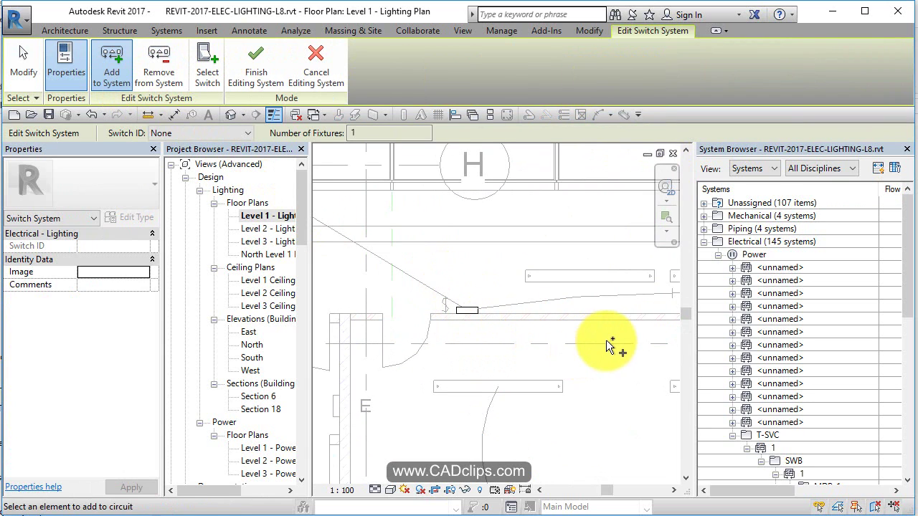
- Add the further sconces along the corridor wall and the one on the stair wall to the switch system, and finish editing
middle_drag(606, 340, 454, 317)
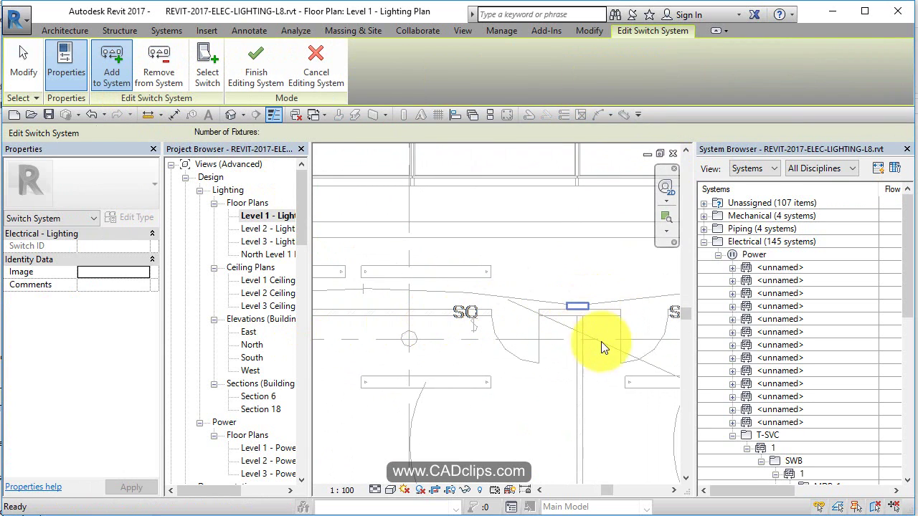
middle_drag(601, 341, 442, 308)
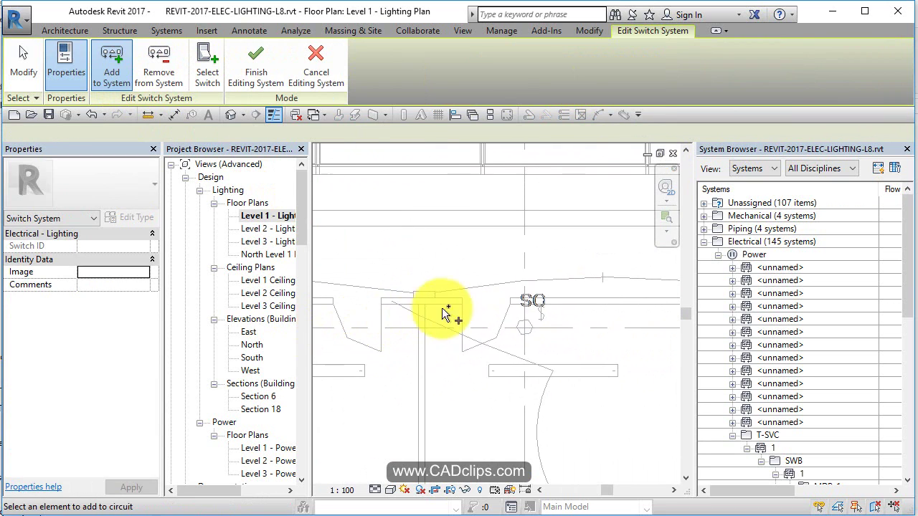
middle_drag(514, 319, 279, 329)
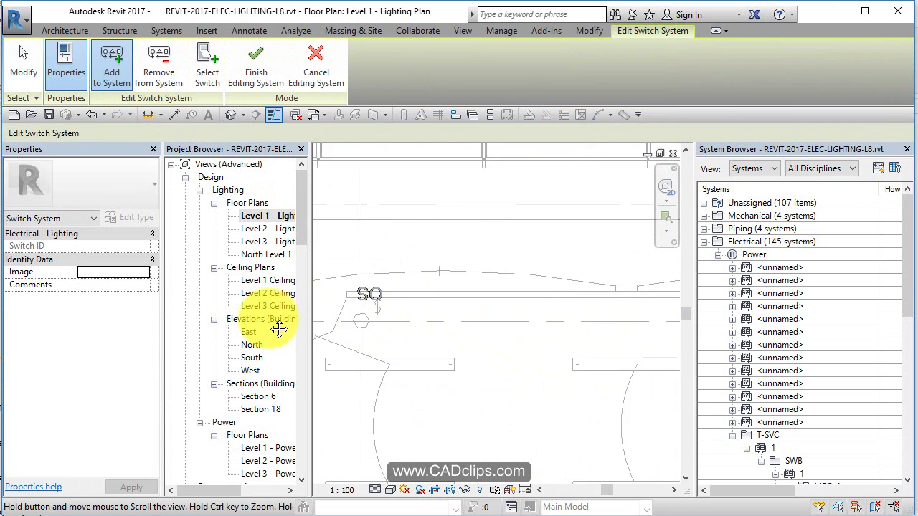
middle_drag(564, 310, 418, 330)
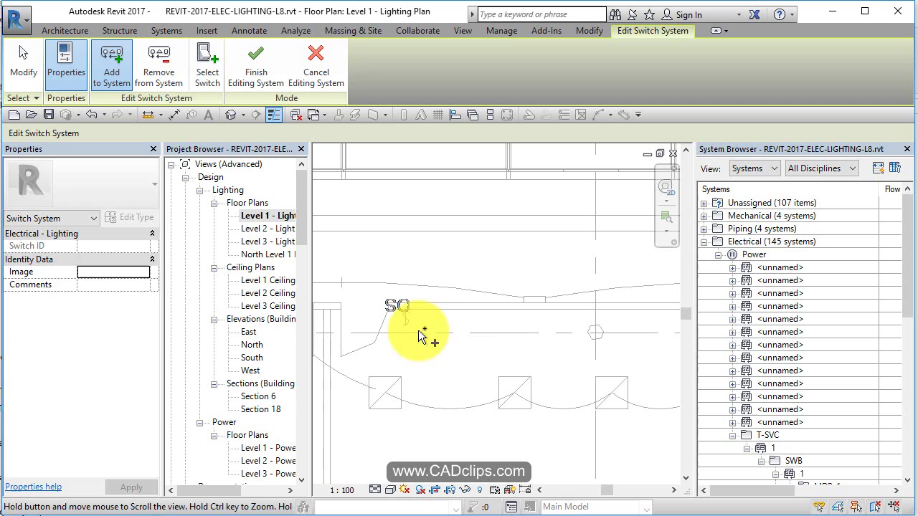
middle_drag(522, 303, 489, 347)
click(603, 305)
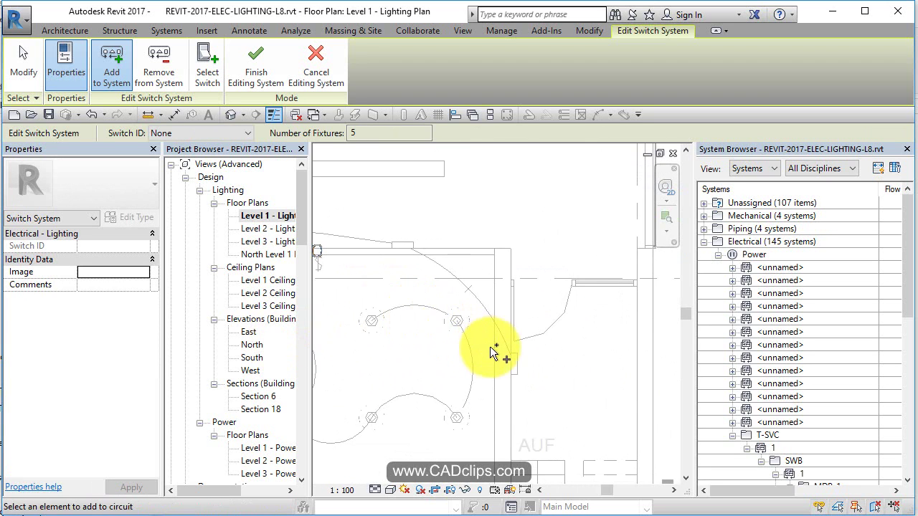
click(520, 360)
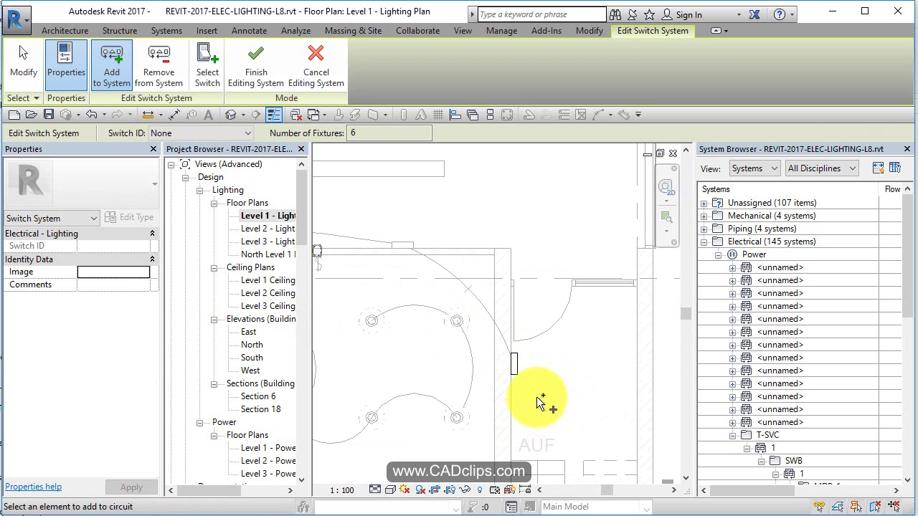
click(257, 68)
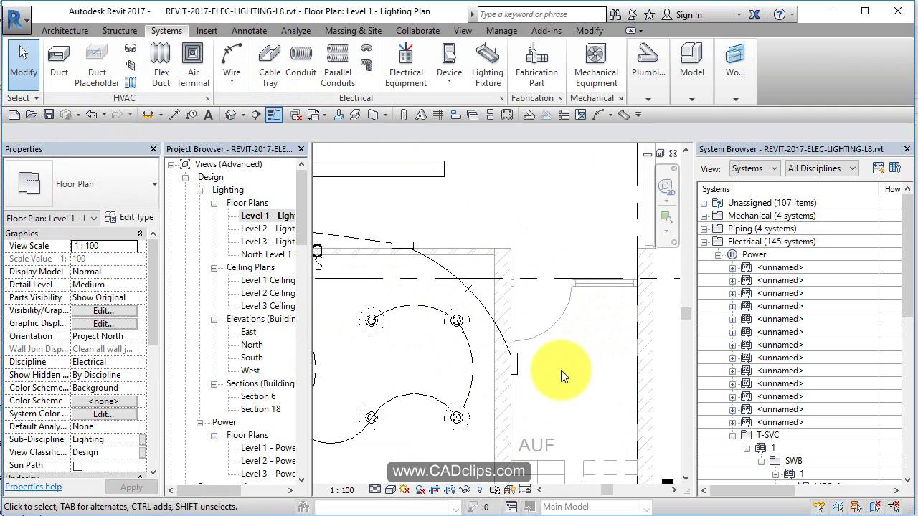
- Look over the wired corridor sconces and the room lighting from the stair back along the Level 1 lighting plan
scroll(560, 371, down, 2)
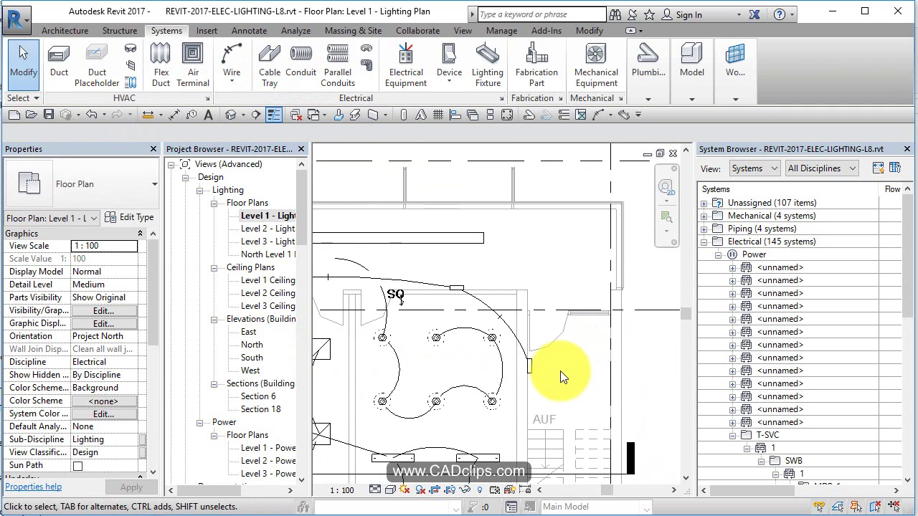
scroll(557, 374, up, 1)
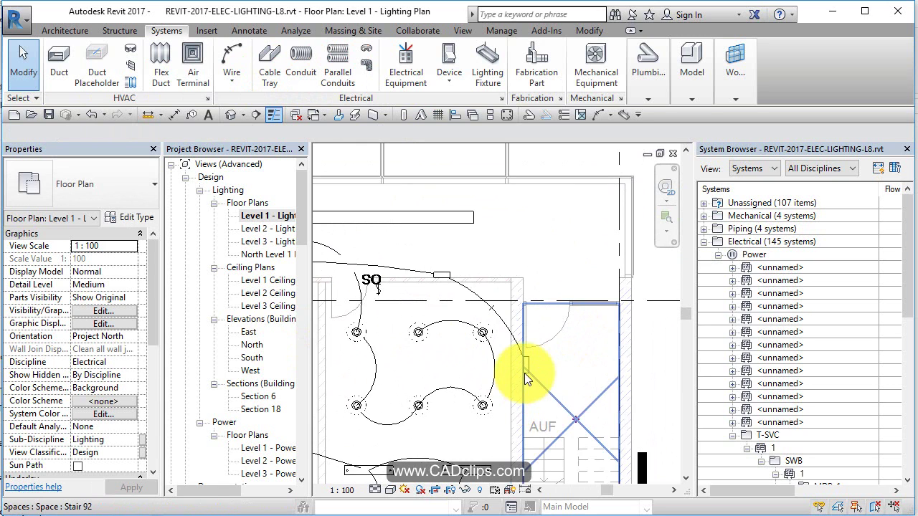
scroll(519, 377, down, 2)
middle_drag(424, 393, 582, 353)
scroll(546, 361, down, 1)
middle_drag(521, 370, 592, 370)
scroll(565, 348, down, 2)
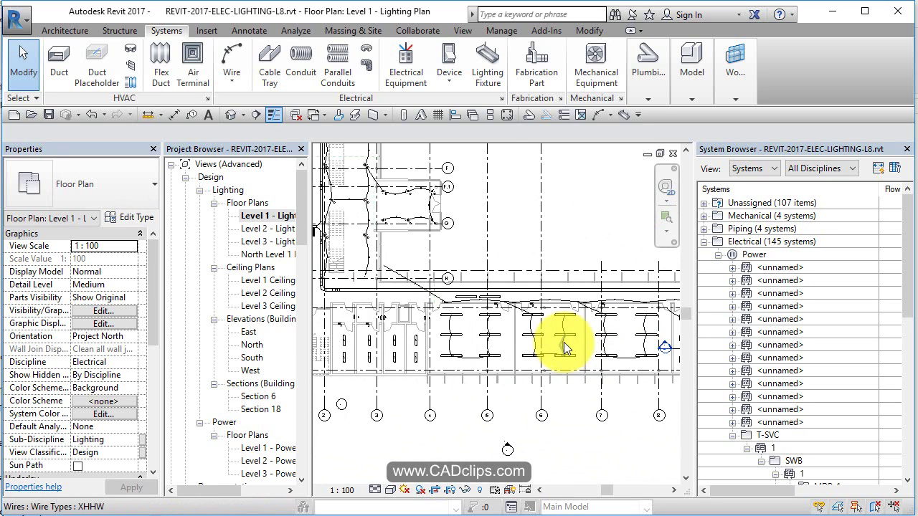
scroll(563, 345, down, 1)
middle_drag(561, 343, 400, 365)
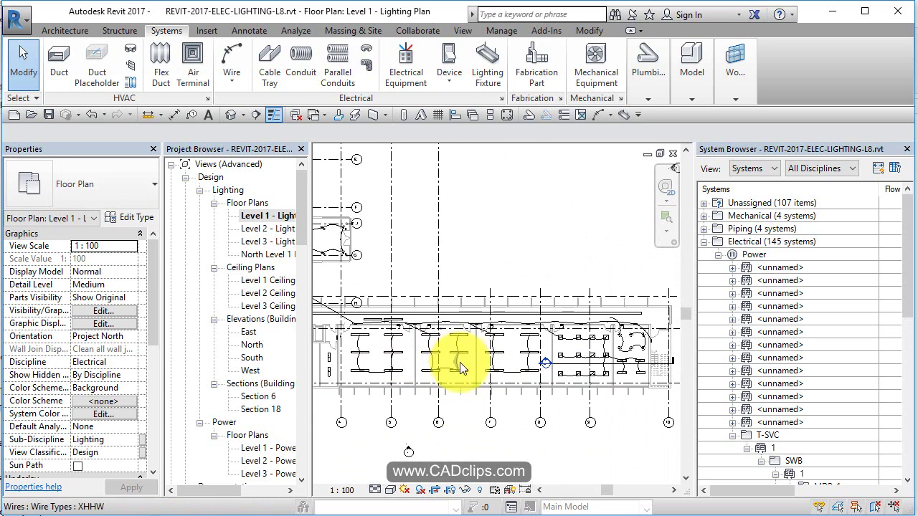
- Open the Level 1 ceiling plan and examine the lighting layout of the workshops and the neighbouring gridded-ceiling room
double_click(272, 280)
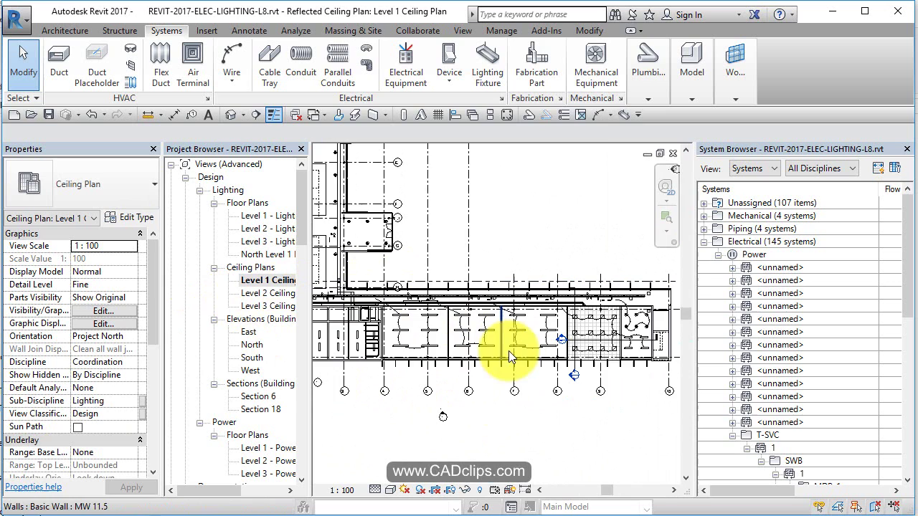
scroll(625, 330, up, 2)
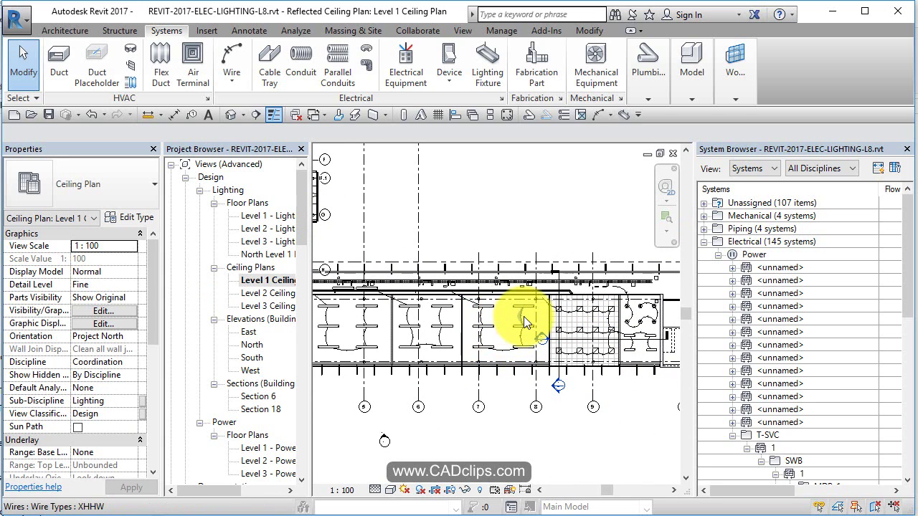
scroll(523, 316, up, 2)
middle_drag(553, 341, 467, 351)
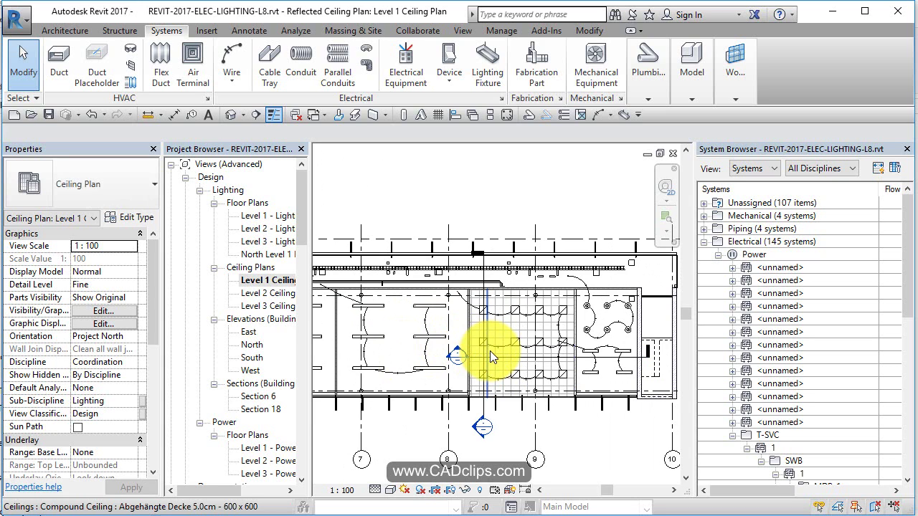
middle_drag(390, 312, 442, 324)
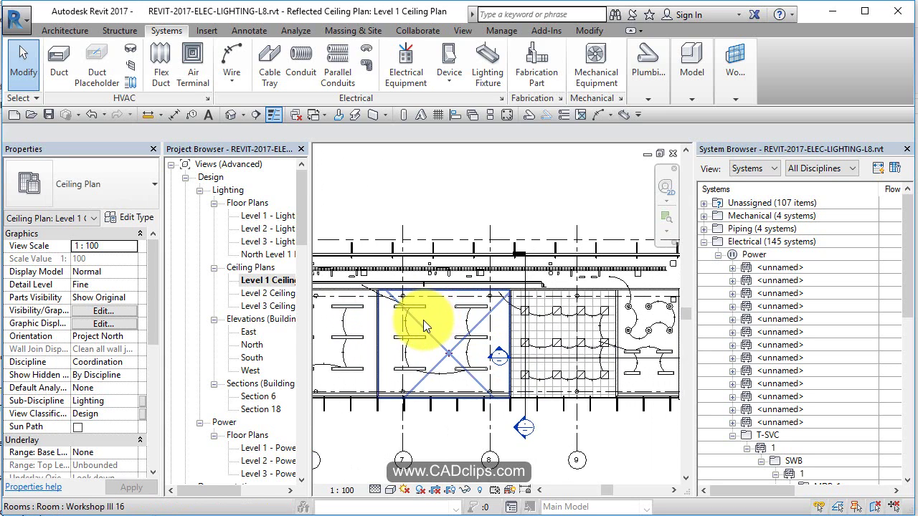
scroll(423, 320, up, 4)
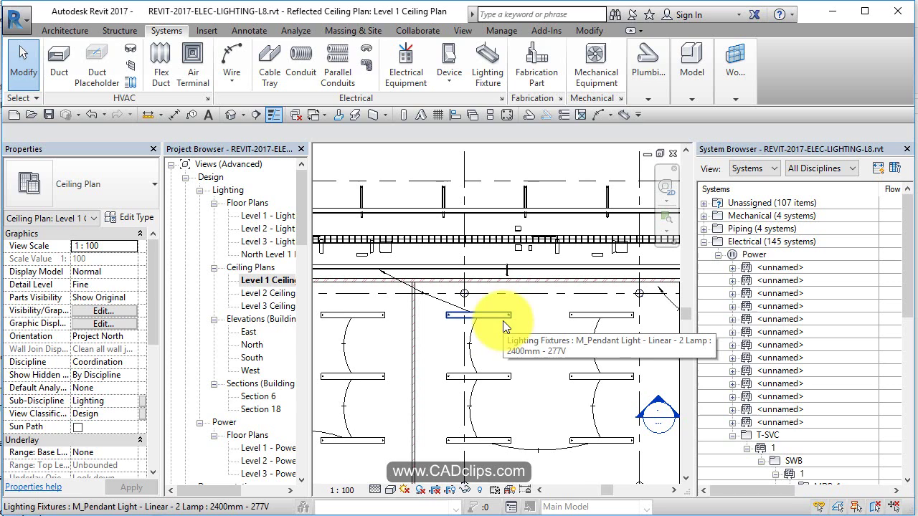
middle_drag(506, 357, 461, 351)
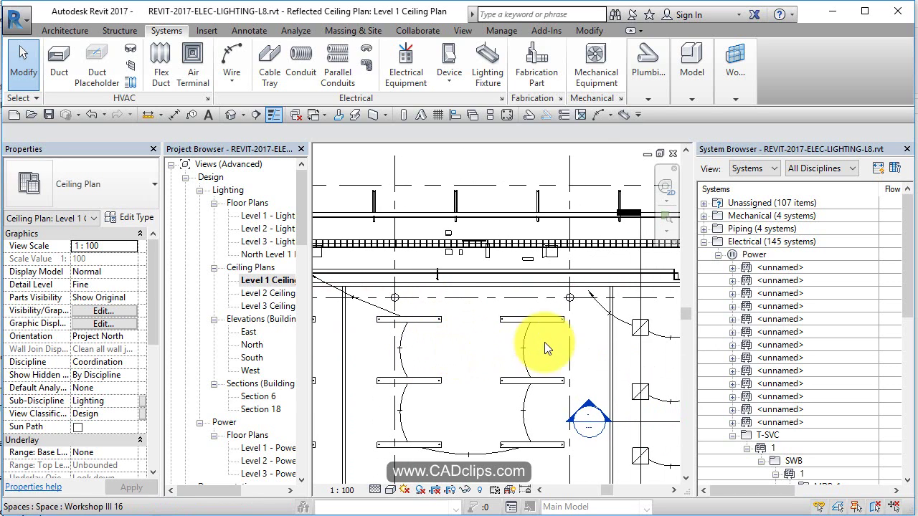
middle_drag(534, 339, 486, 323)
scroll(560, 345, down, 1)
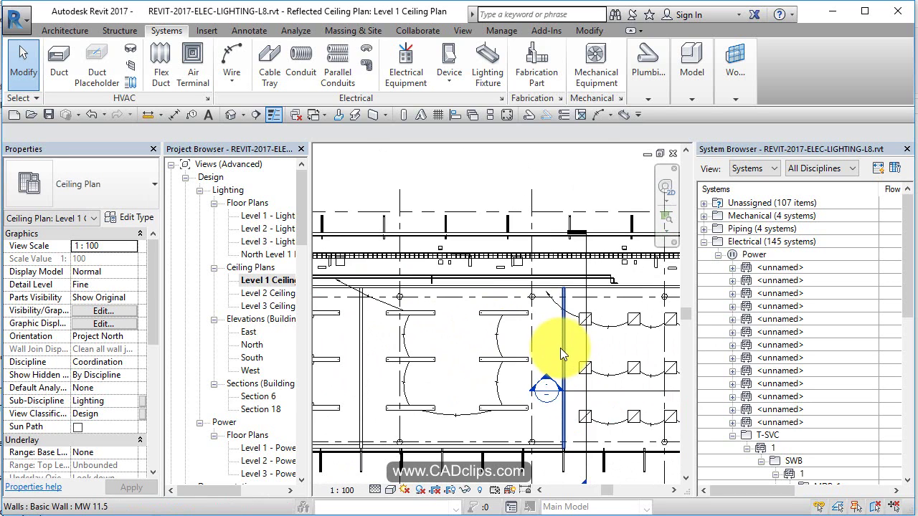
middle_drag(561, 343, 528, 342)
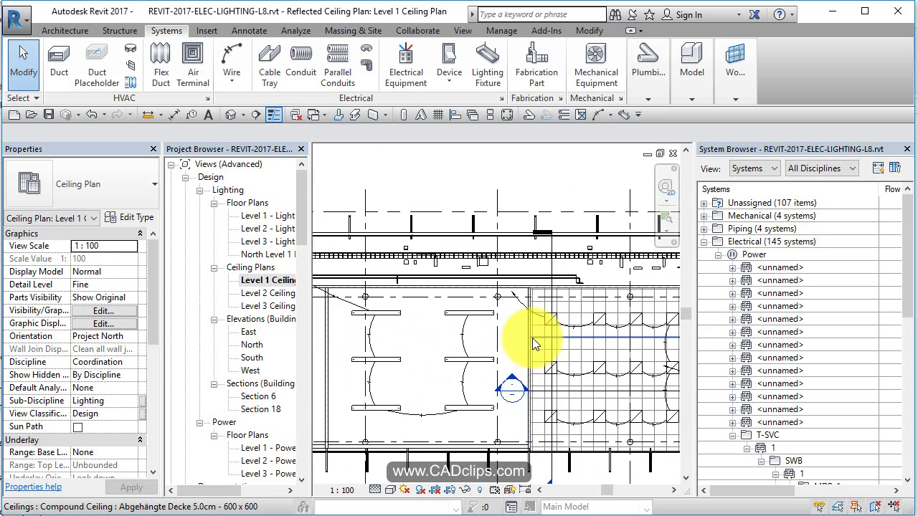
scroll(532, 339, down, 1)
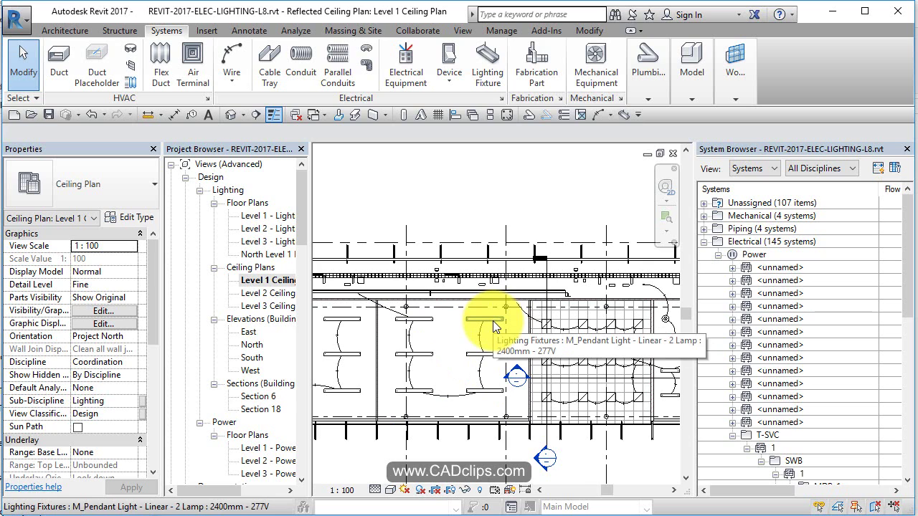
scroll(513, 380, down, 3)
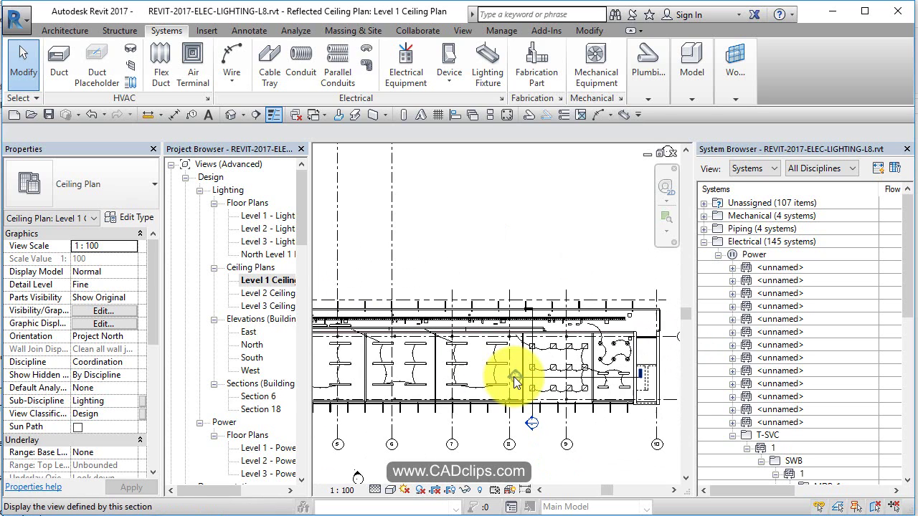
middle_drag(513, 380, 545, 353)
scroll(542, 369, down, 1)
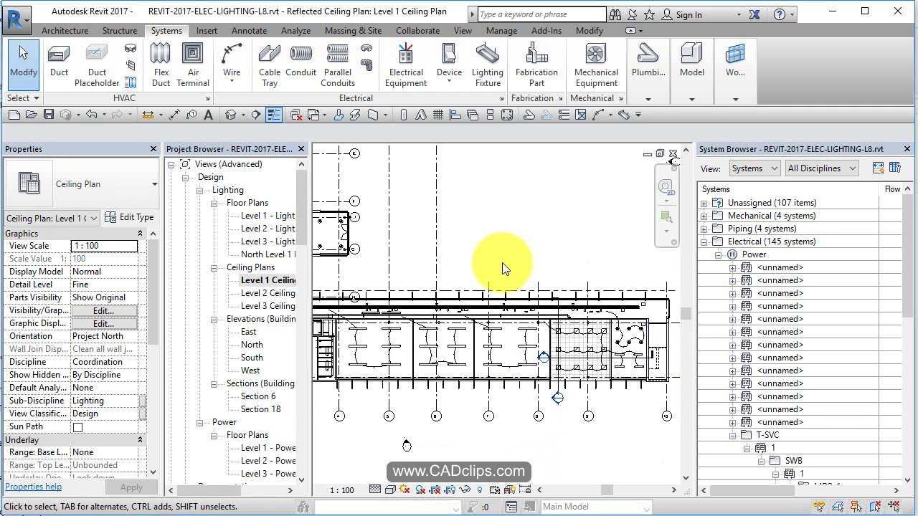